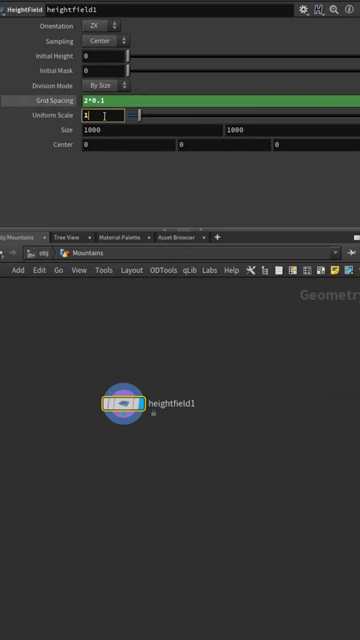
type("*0.1")
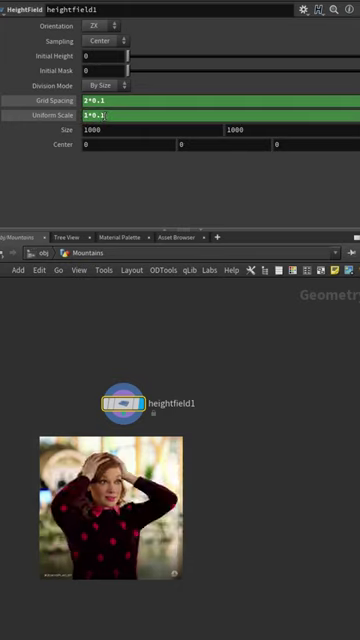